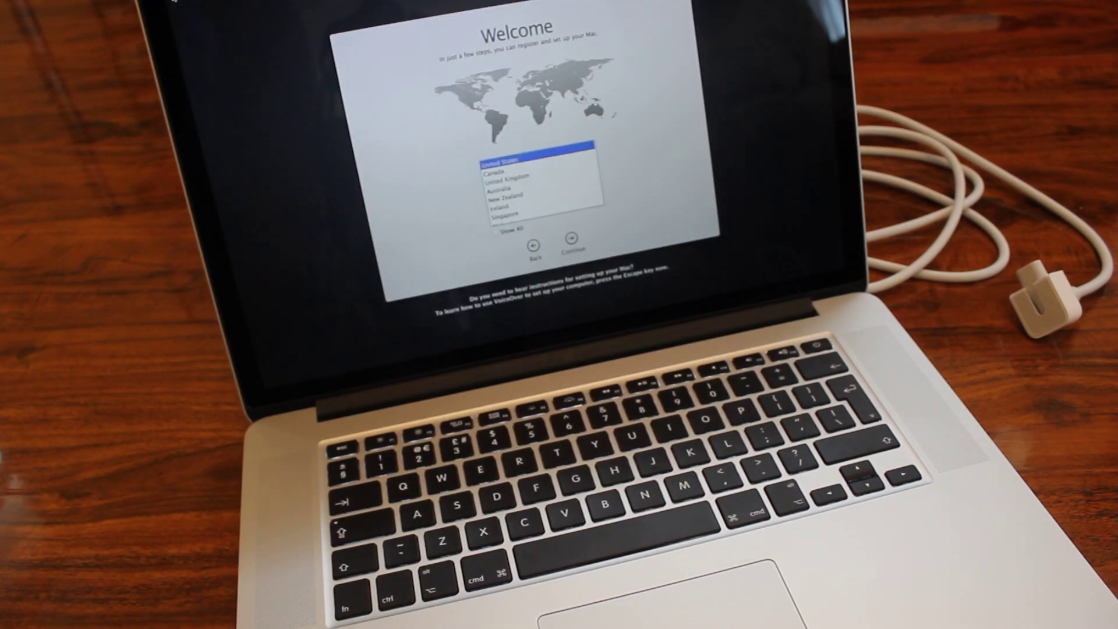
key(Down)
key(Down)
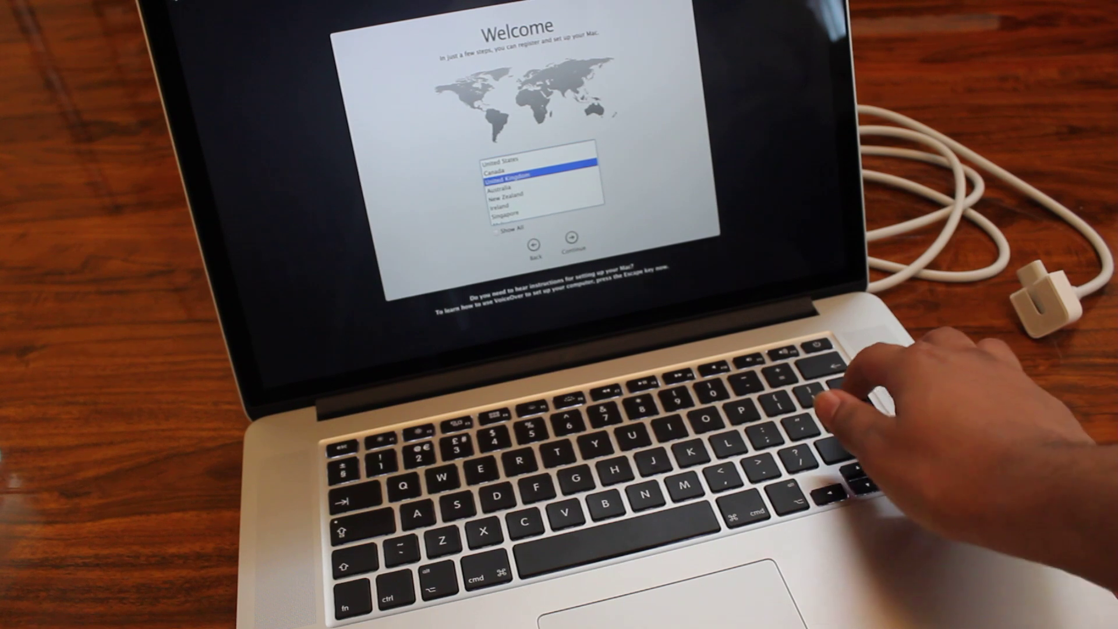
click(571, 238)
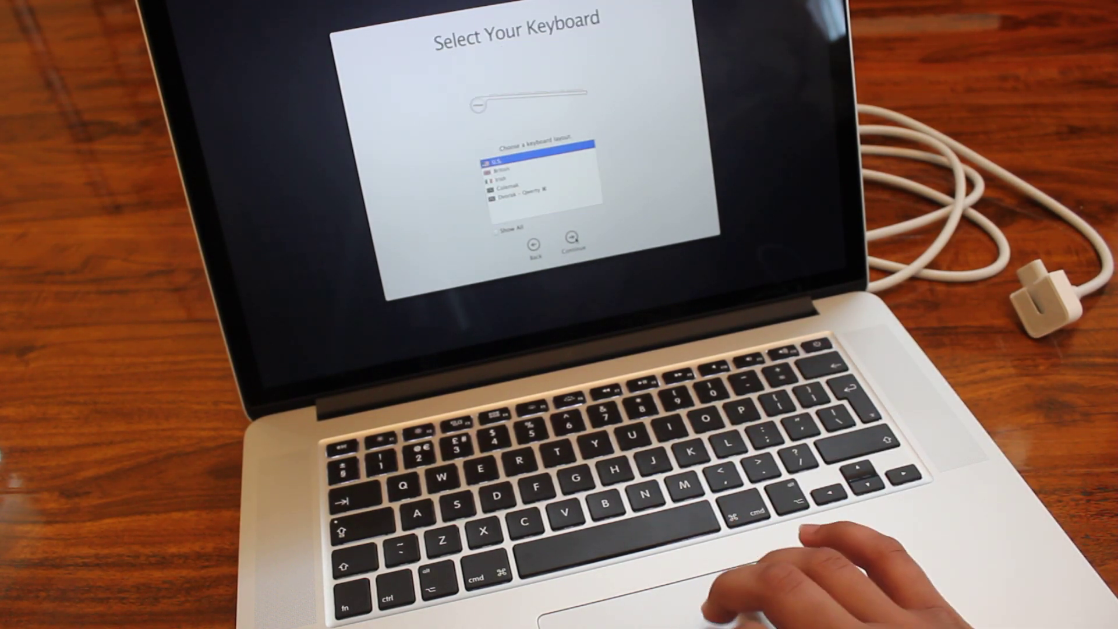